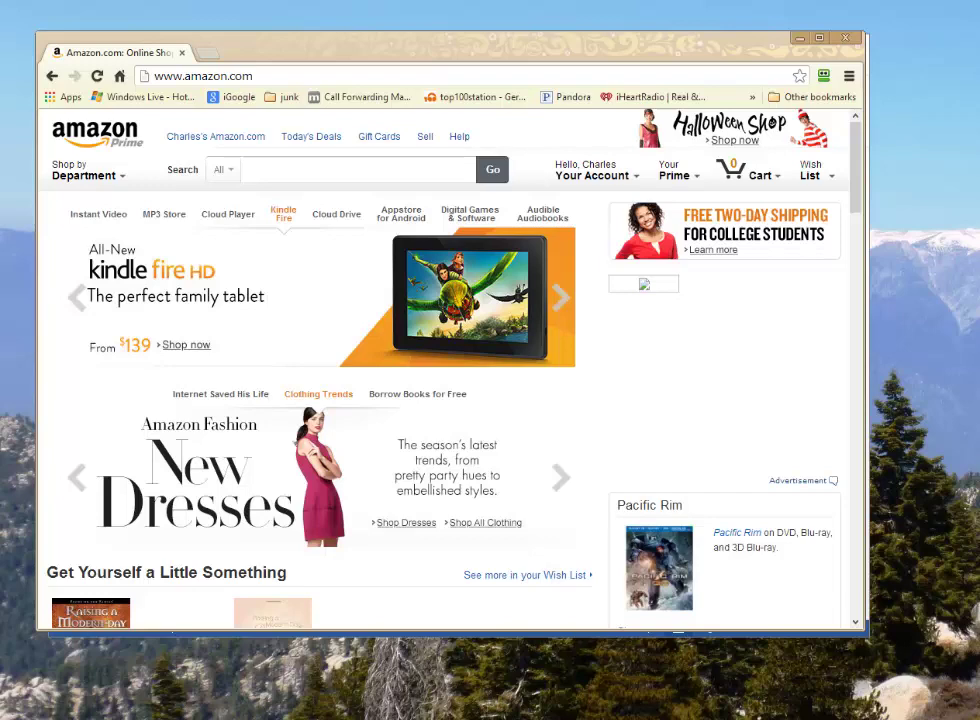
# Step: Switch to the Word document and add below the greeting "Now, whatever I say, it will type. It's working! How cool is that? :-)"
pyautogui.hotkey('alt', 'Tab')
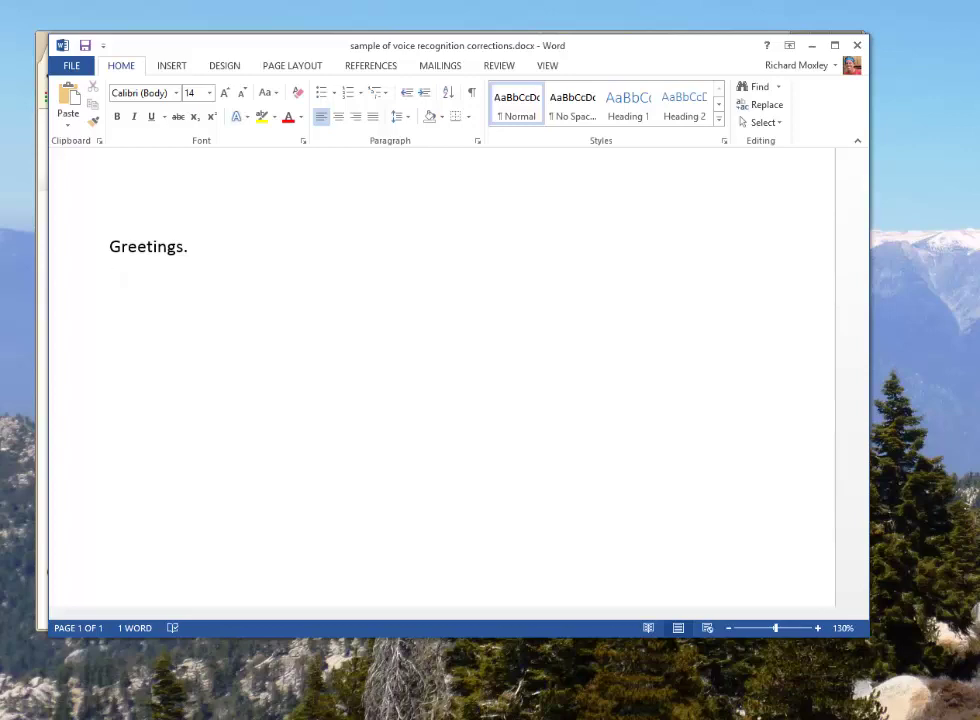
pyautogui.write('Now, whatever I say, it will type.')
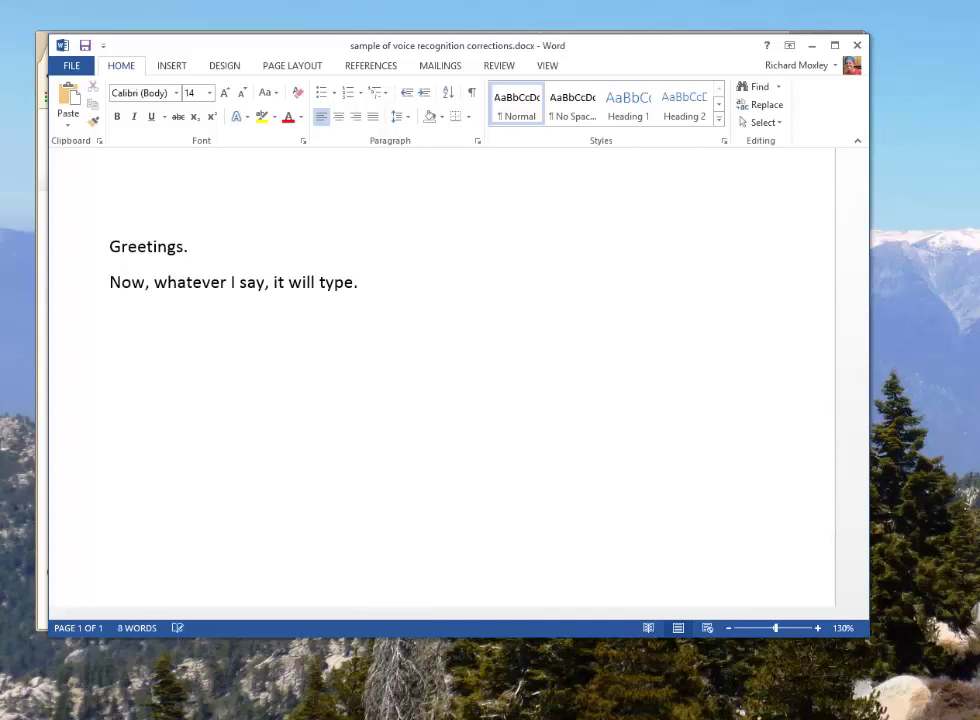
pyautogui.write(' It’s working!')
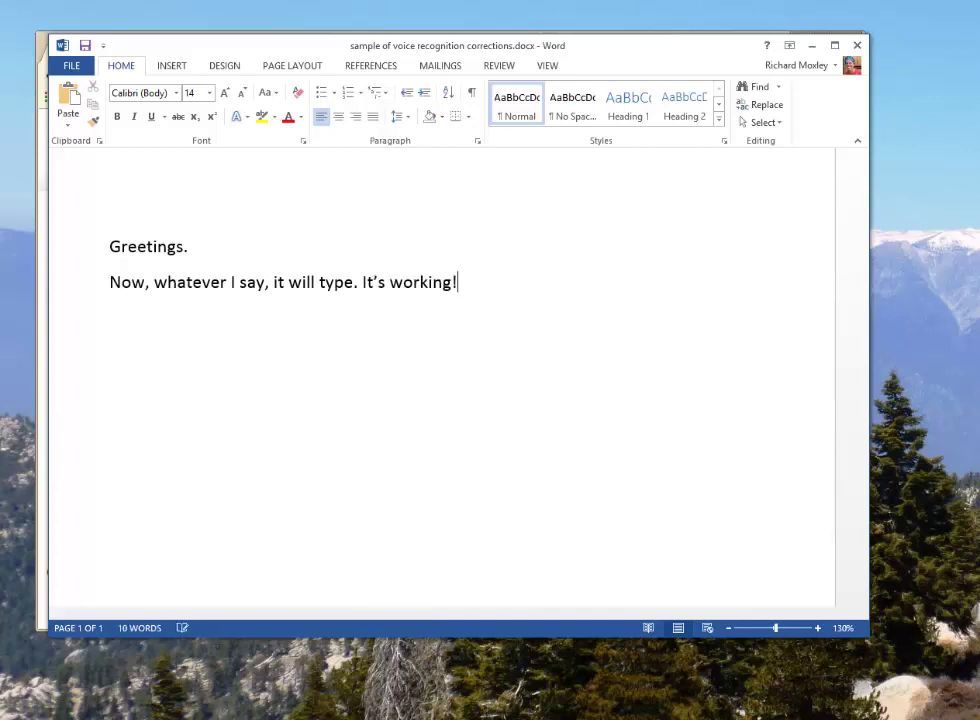
pyautogui.write(' How cool is that?')
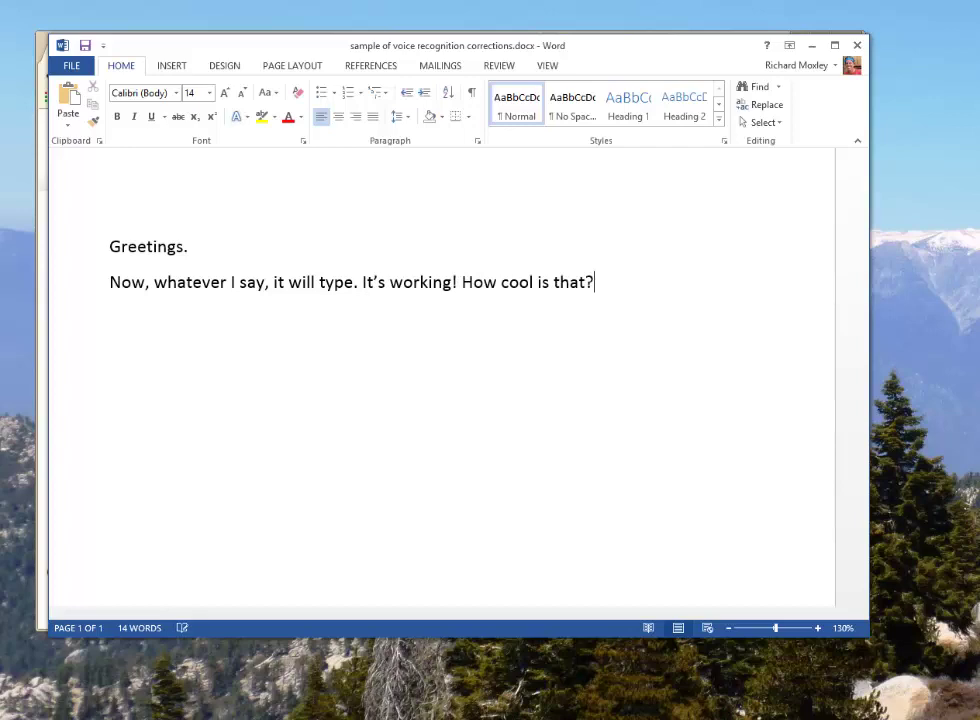
pyautogui.write(' :-)')
# Step: Leave a blank line and start a new paragraph reading "Now, let's give it a challenge. To make it make a mistake,"
pyautogui.press('Return')
pyautogui.press('Return')
pyautogui.write("Now, let's give it a challenge")
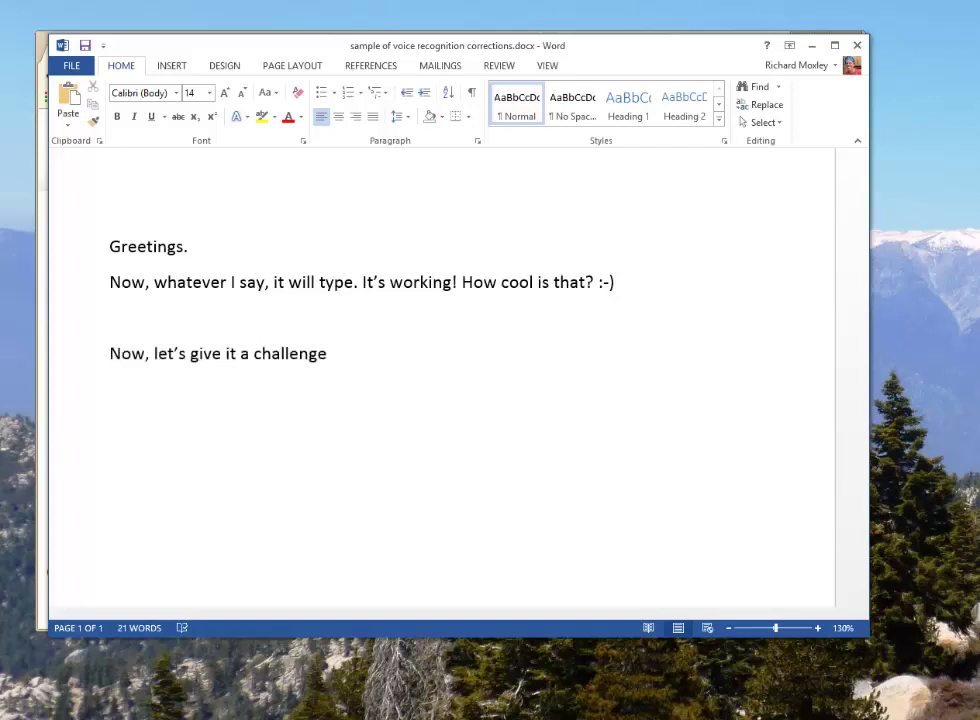
pyautogui.write('. To make it make a mistake,')
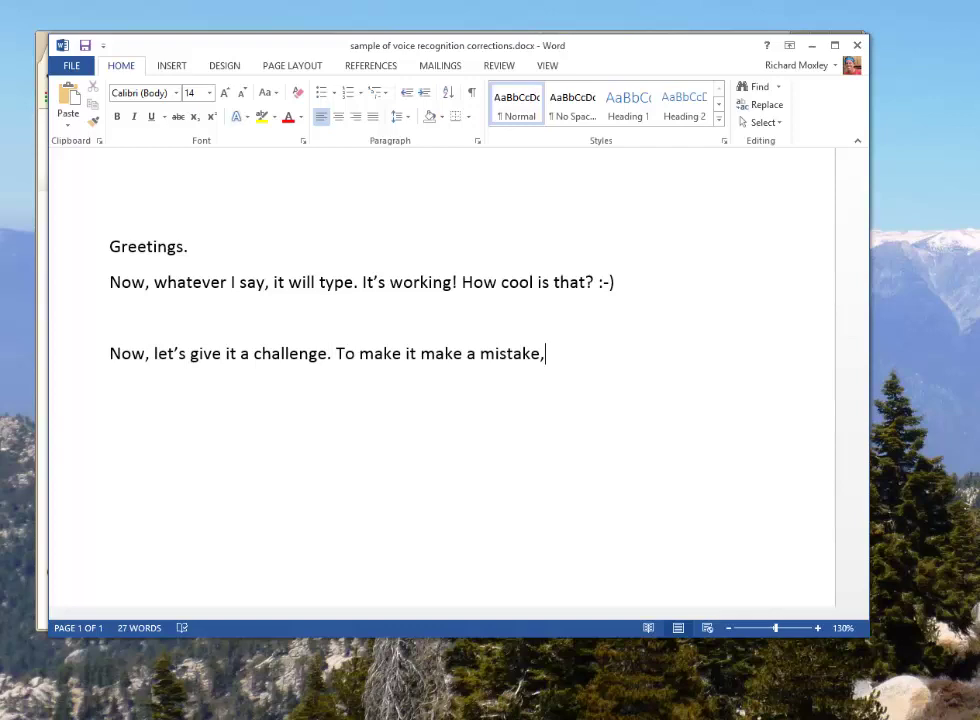
# Step: Continue the paragraph with "I may have to speak a little faster or a little less clear, oral pickup phrase that it's likely to make a mistake on."
pyautogui.write(' I may have to speak a little faster or a little less clear')
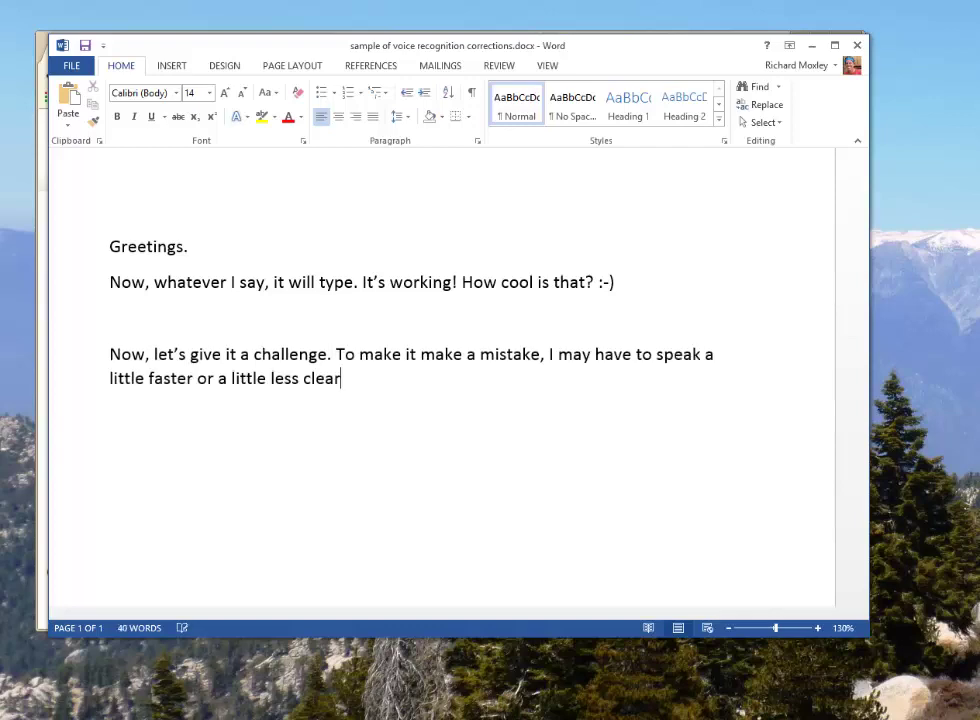
pyautogui.write(", oral pickup phrase that it's likely to")
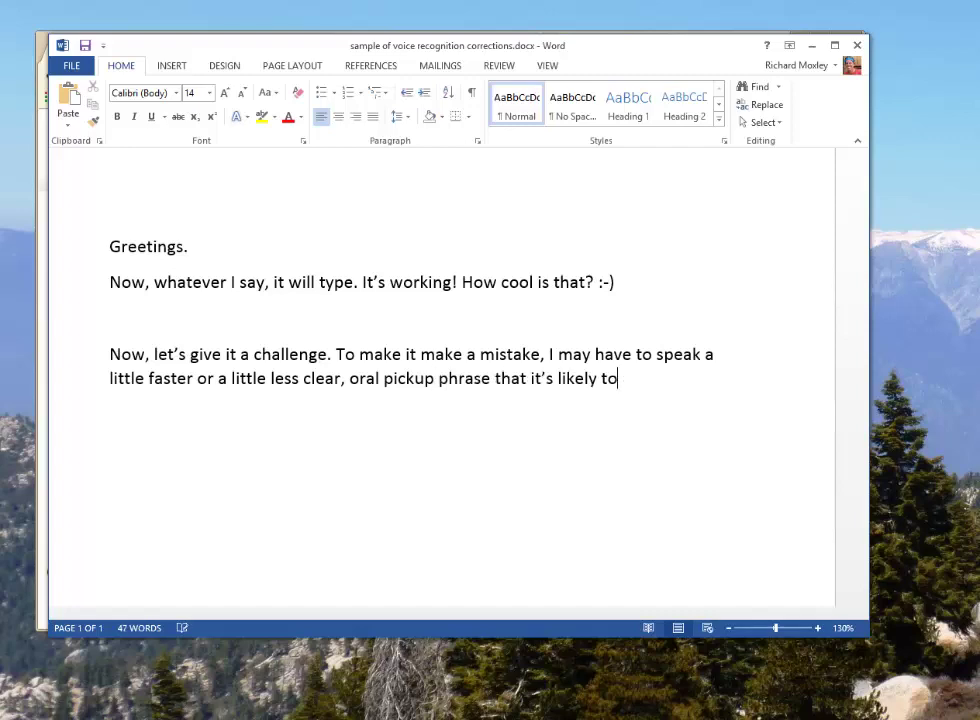
pyautogui.write(' make a mistake on.')
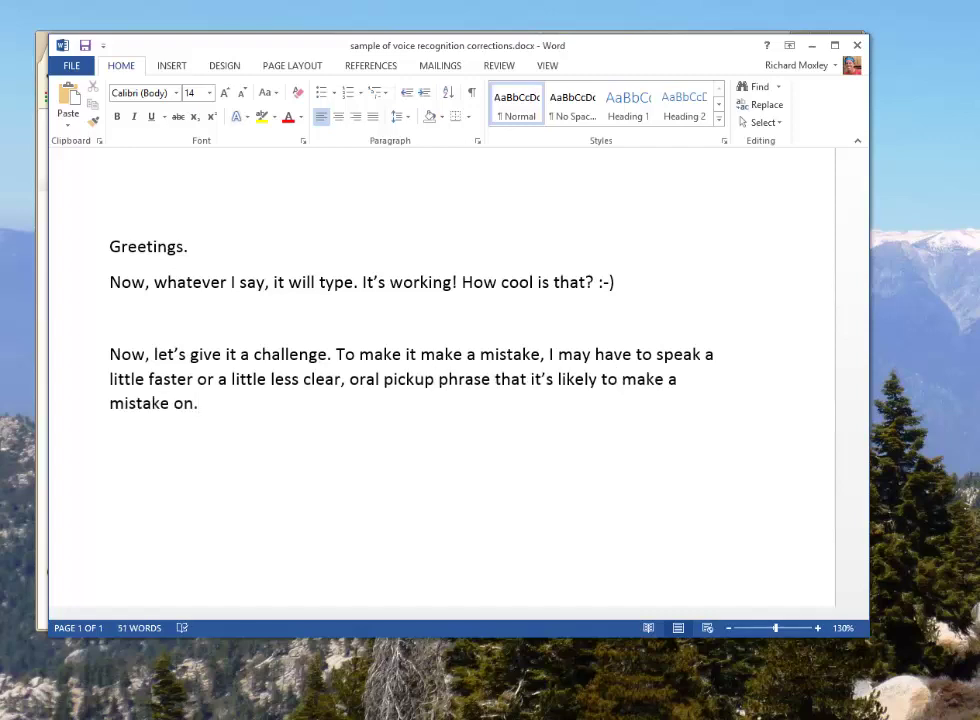
# Step: Finish the paragraph with two separate sentences: "Oh look – it just created an example for me. Here's how we will fix that."
pyautogui.write(' Oh look – it just created an example for me')
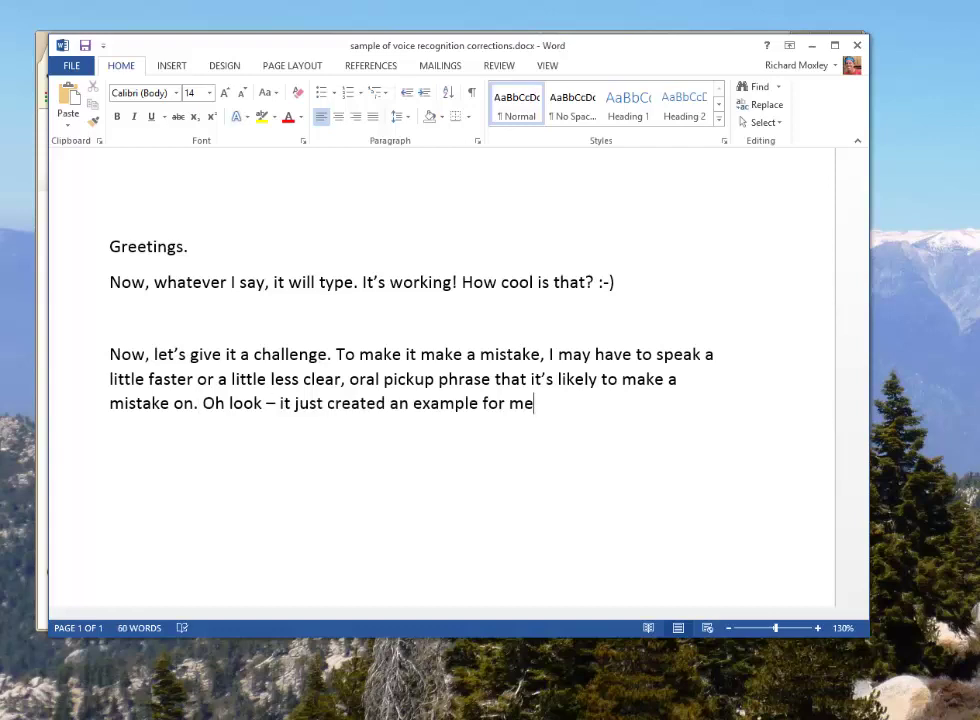
pyautogui.write(' here’s how we will fix that.')
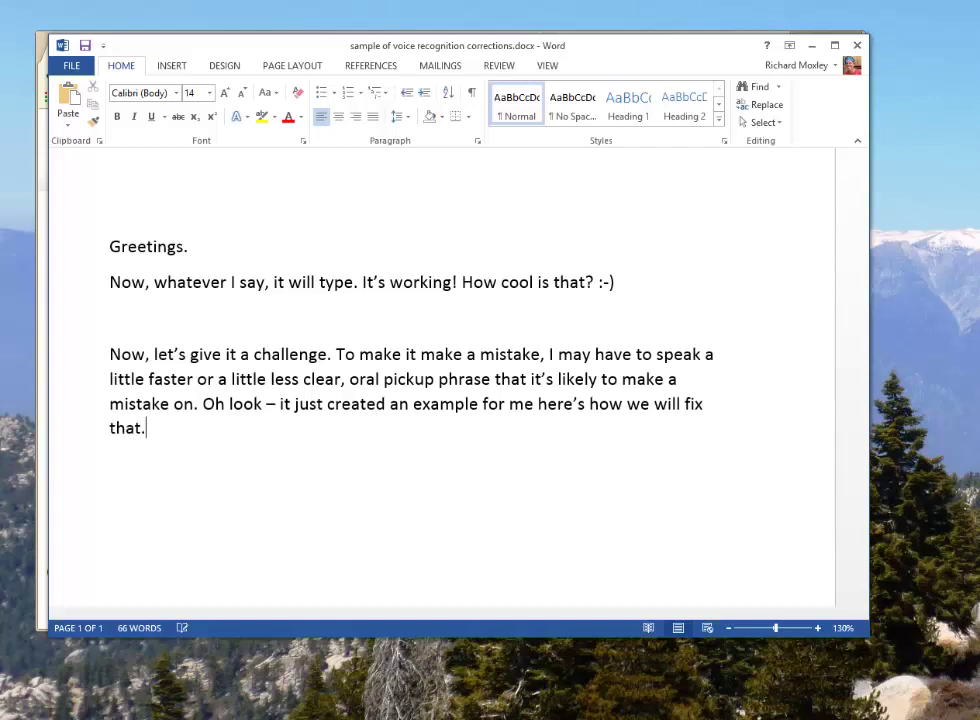
pyautogui.click(534, 403)
pyautogui.write('.')
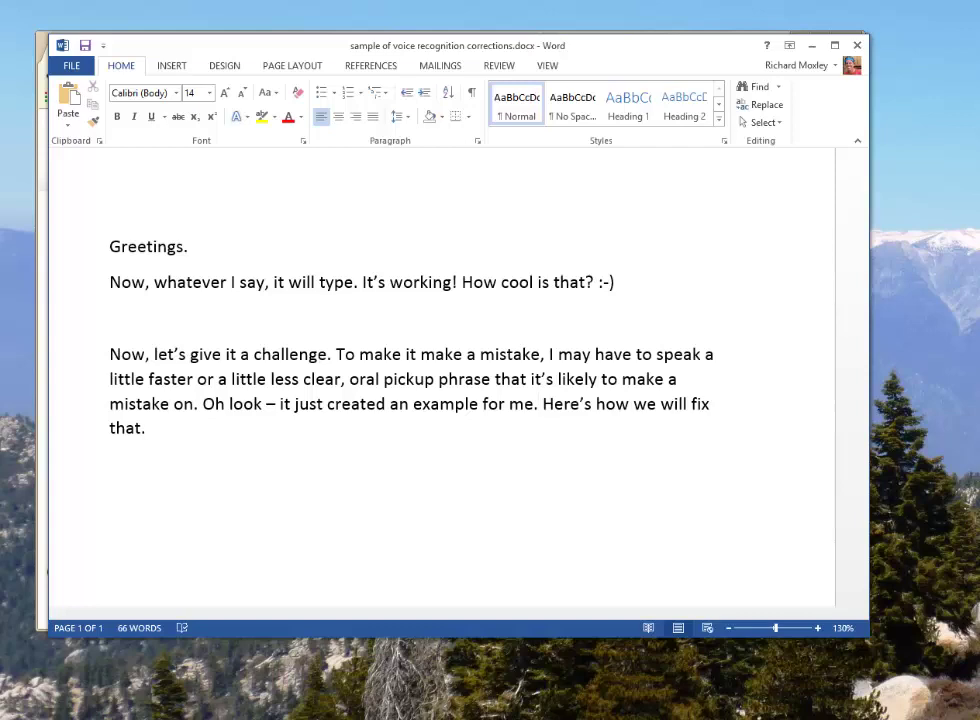
pyautogui.click(713, 403)
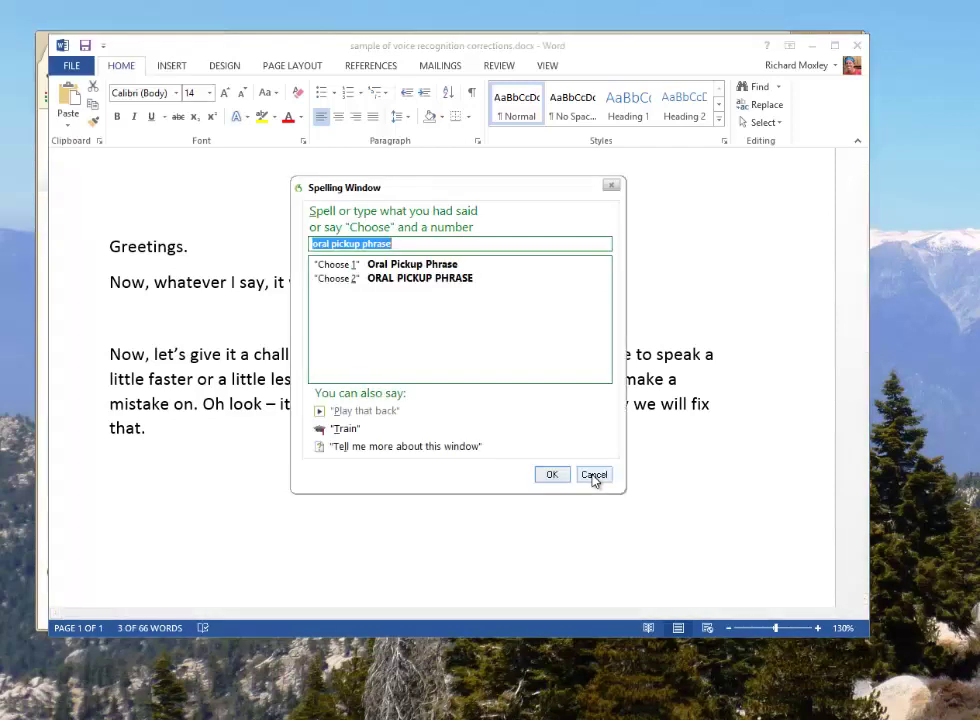
# Step: Correct the misrecognized "oral pickup phrase" to "or I'll pick a phrase" in the Spelling Window and apply the correction
pyautogui.click(361, 244)
pyautogui.moveTo(361, 244); pyautogui.dragTo(350, 244)
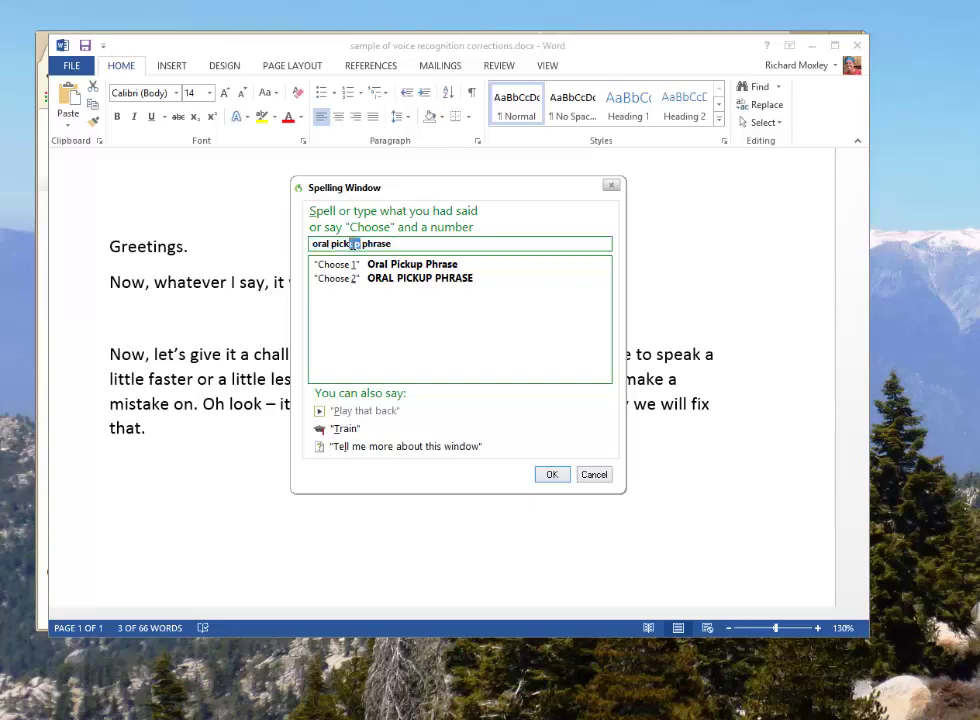
pyautogui.press('BackSpace')
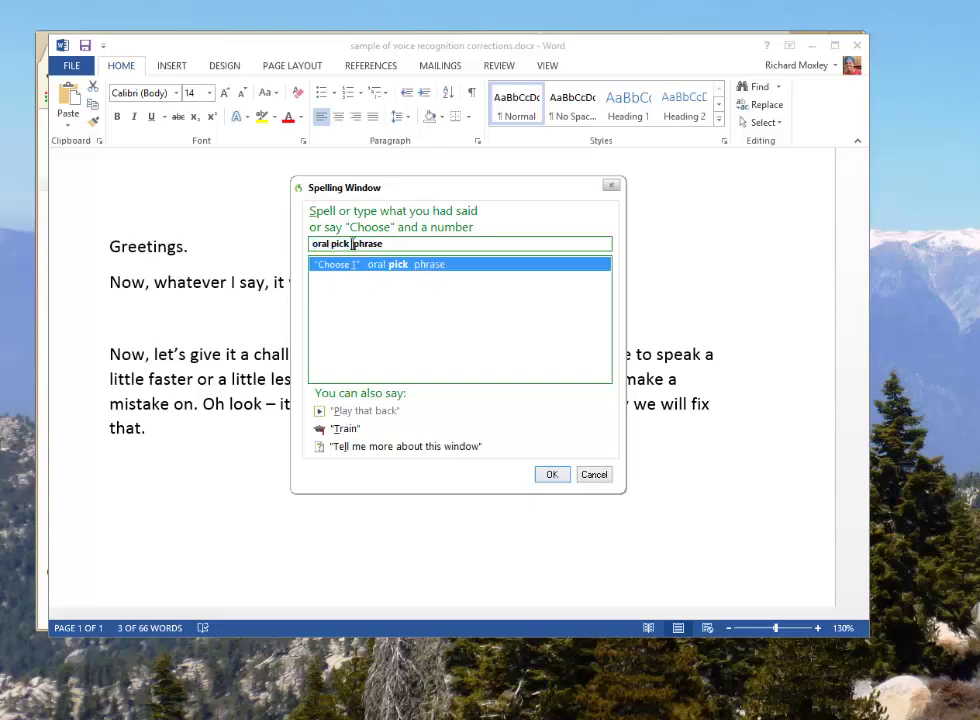
pyautogui.write('a')
pyautogui.click(331, 243)
pyautogui.press('BackSpace')
pyautogui.press('BackSpace')
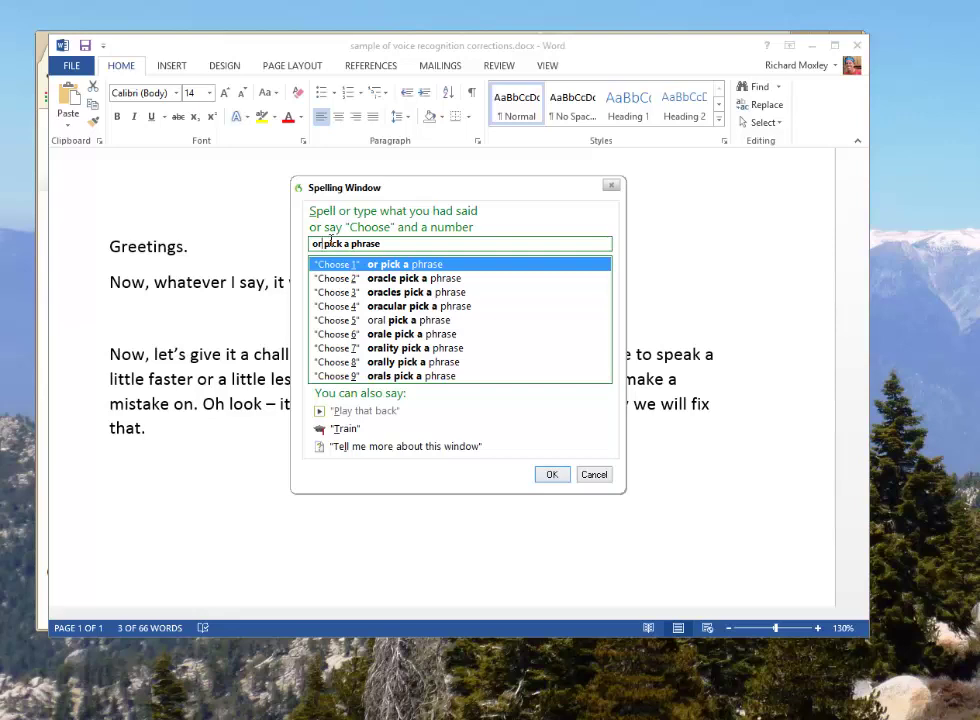
pyautogui.write('I')
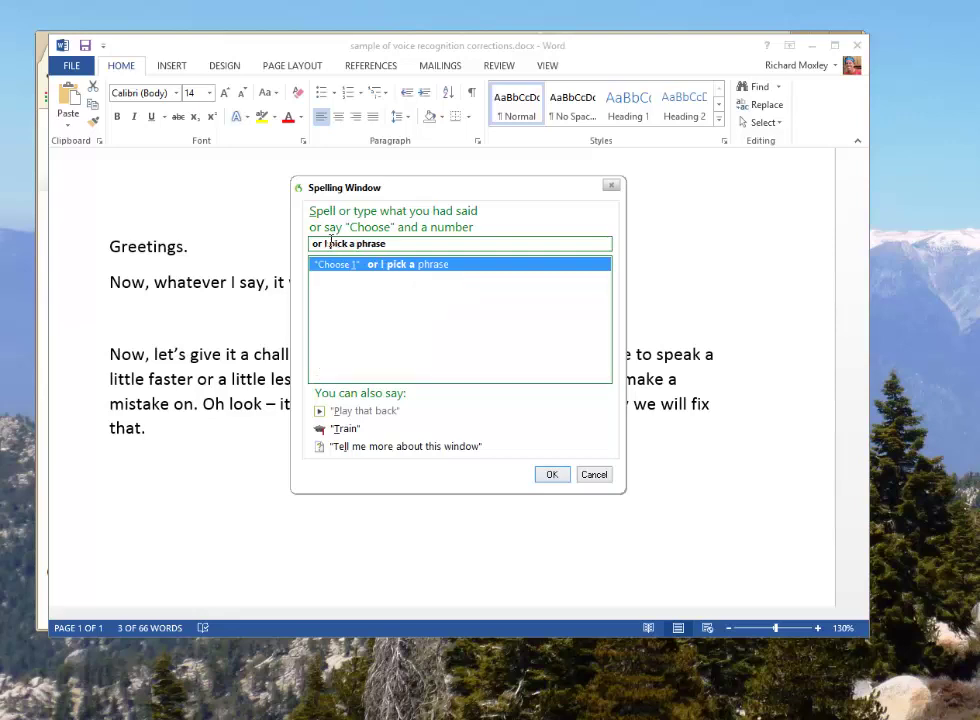
pyautogui.write("'ll")
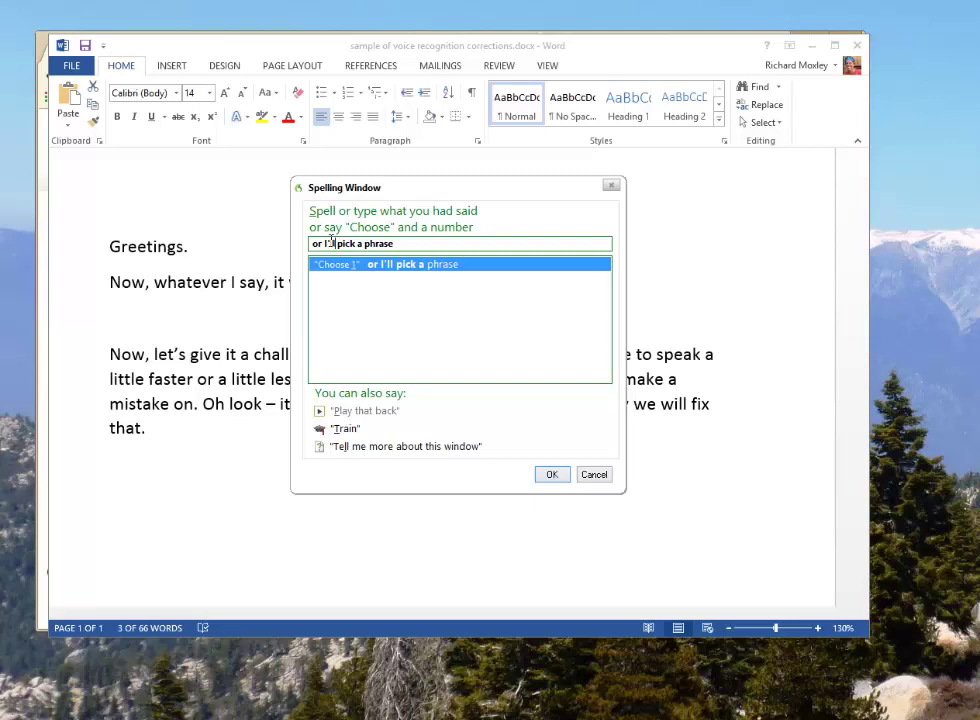
pyautogui.click(552, 474)
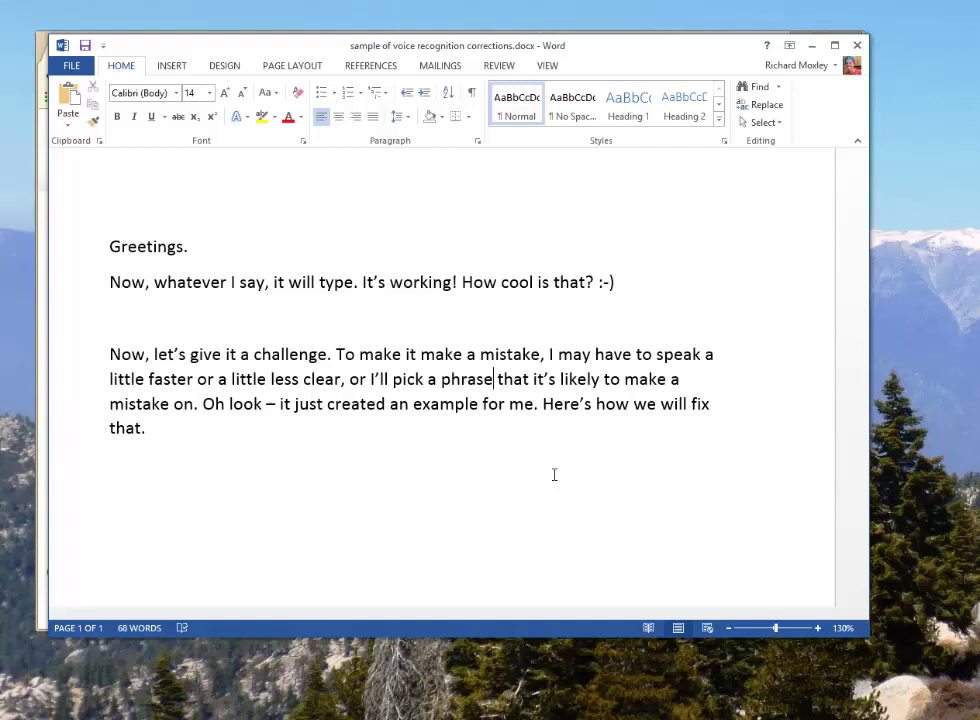
# Step: Add a new line at the end of the document reading "It's cold appear."
pyautogui.click(552, 475)
pyautogui.press('Return')
pyautogui.write("It's cold appear")
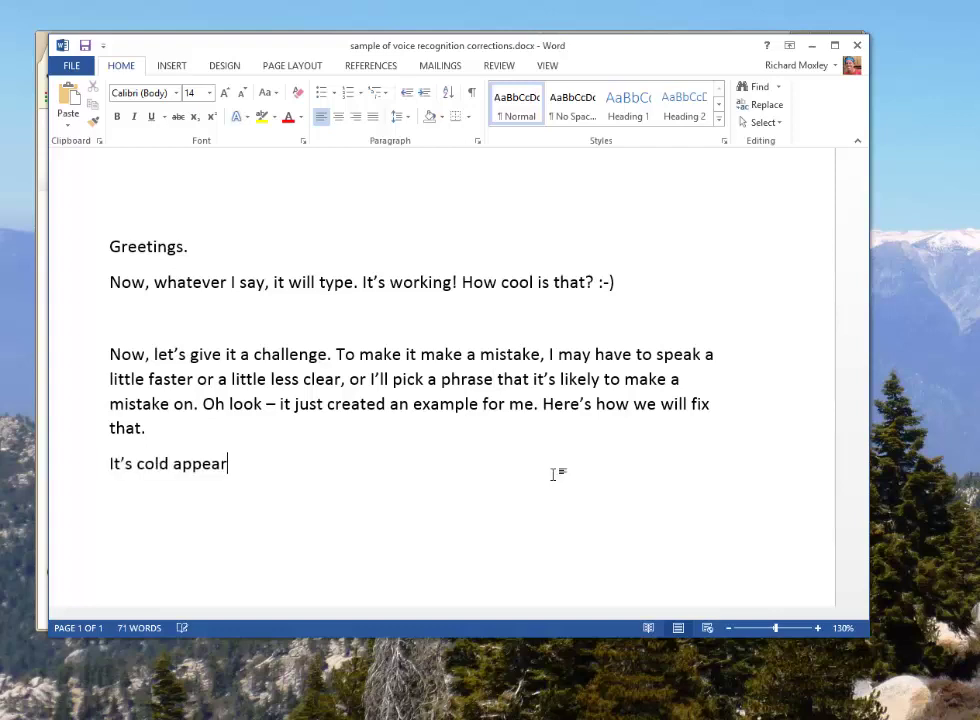
pyautogui.write('.')
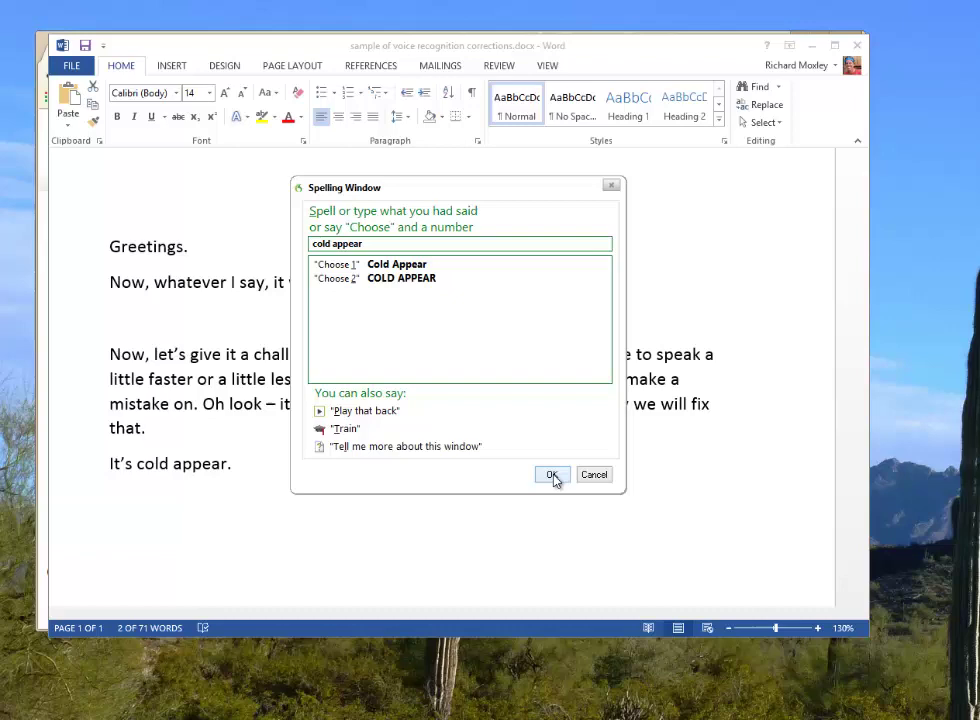
# Step: Correct the misrecognized "cold appear" to "cold up here" in the Spelling Window and apply the correction
pyautogui.press('BackSpace')
pyautogui.press('BackSpace')
pyautogui.press('BackSpace')
pyautogui.press('BackSpace')
pyautogui.press('BackSpace')
pyautogui.press('BackSpace')
pyautogui.press('BackSpace')
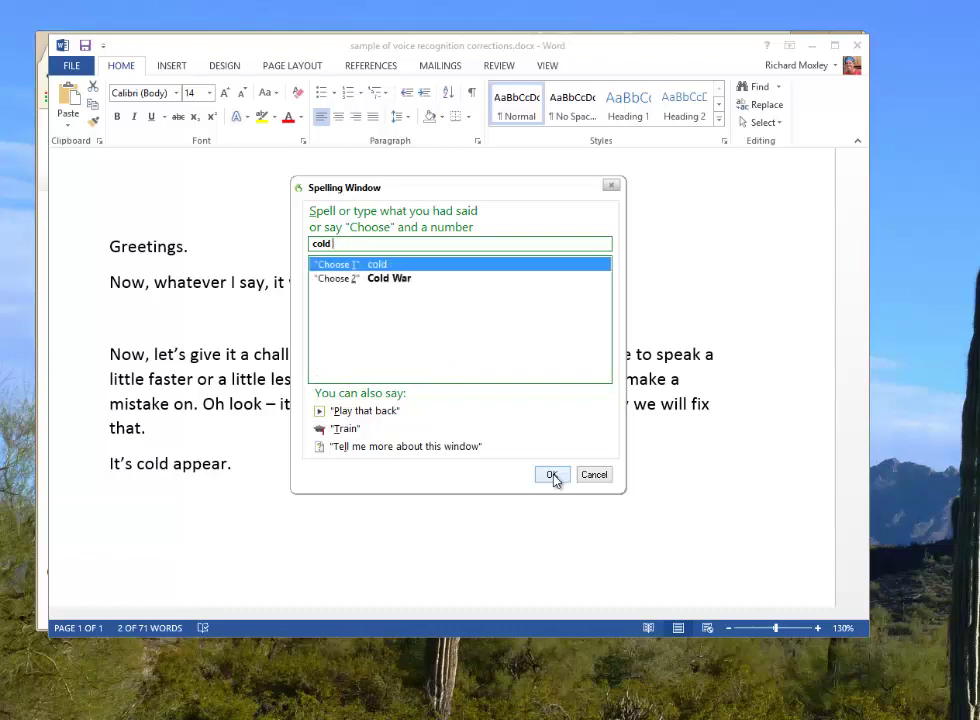
pyautogui.write('up')
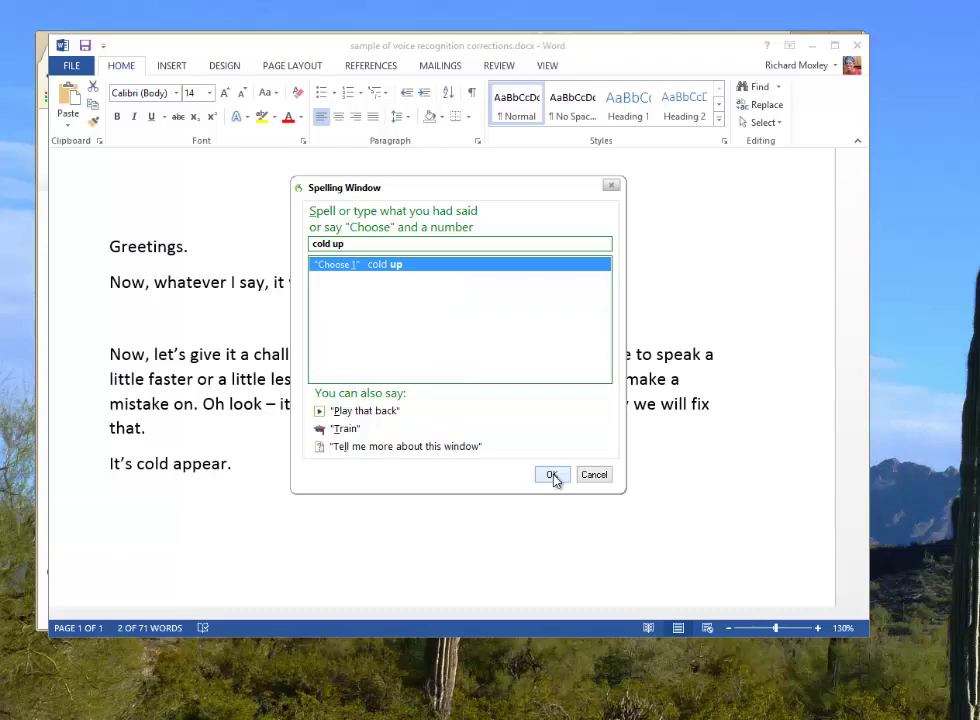
pyautogui.write(' here')
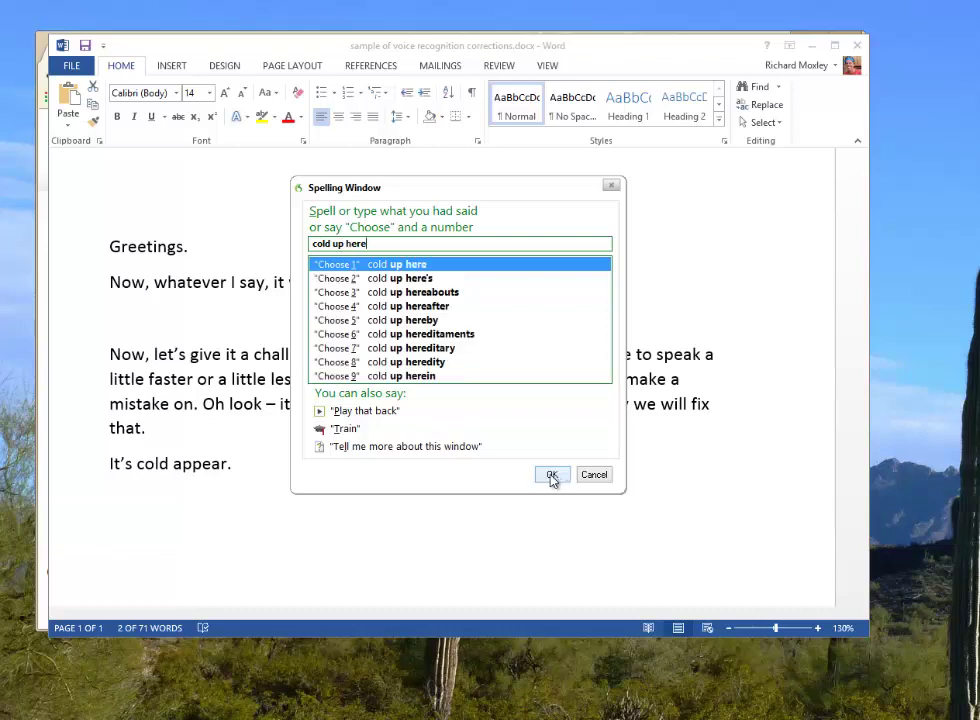
pyautogui.click(551, 476)
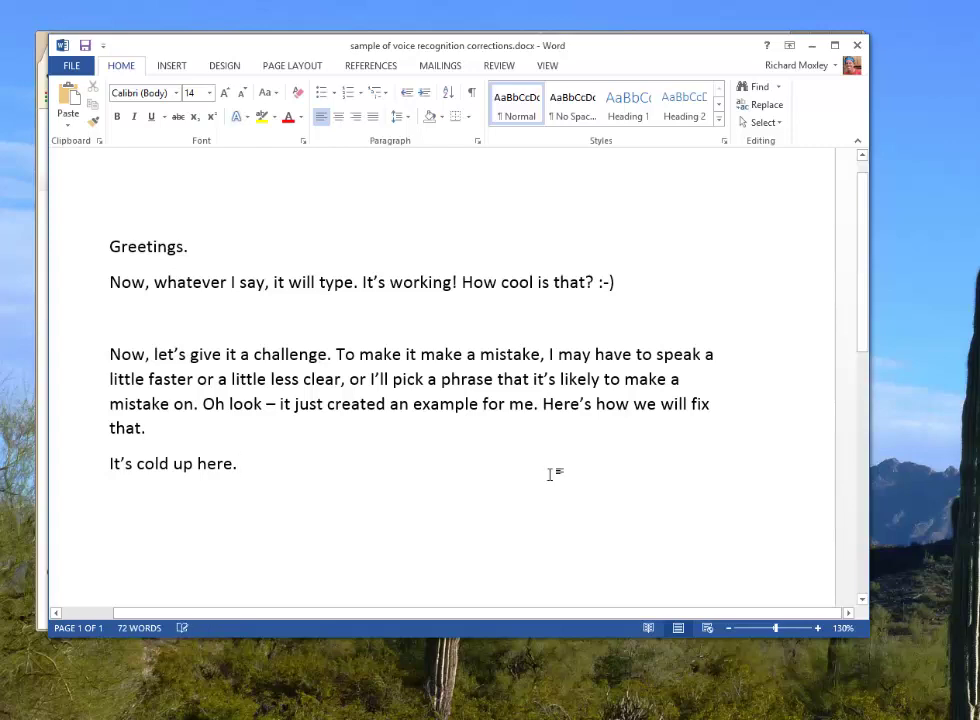
# Step: Start a new paragraph reading "Let's give it a new challenge. It often has trouble with names, especially less common names."
pyautogui.press('Return')
pyautogui.press('Return')
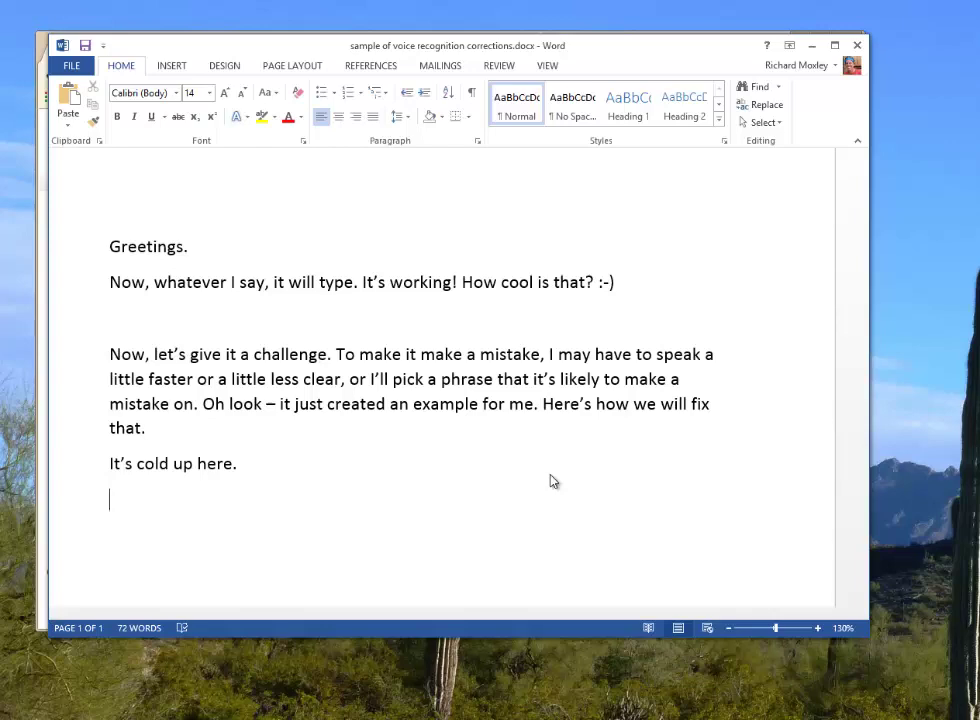
pyautogui.write("Let's give it a new challenge. It often has trouble with names")
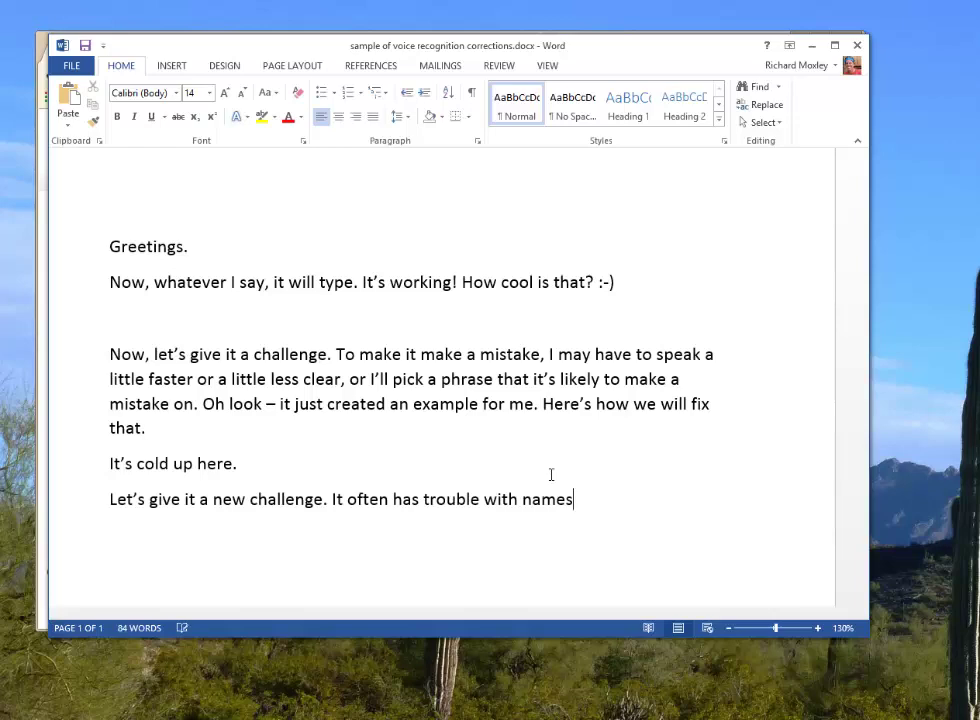
pyautogui.write(', especially less common names.')
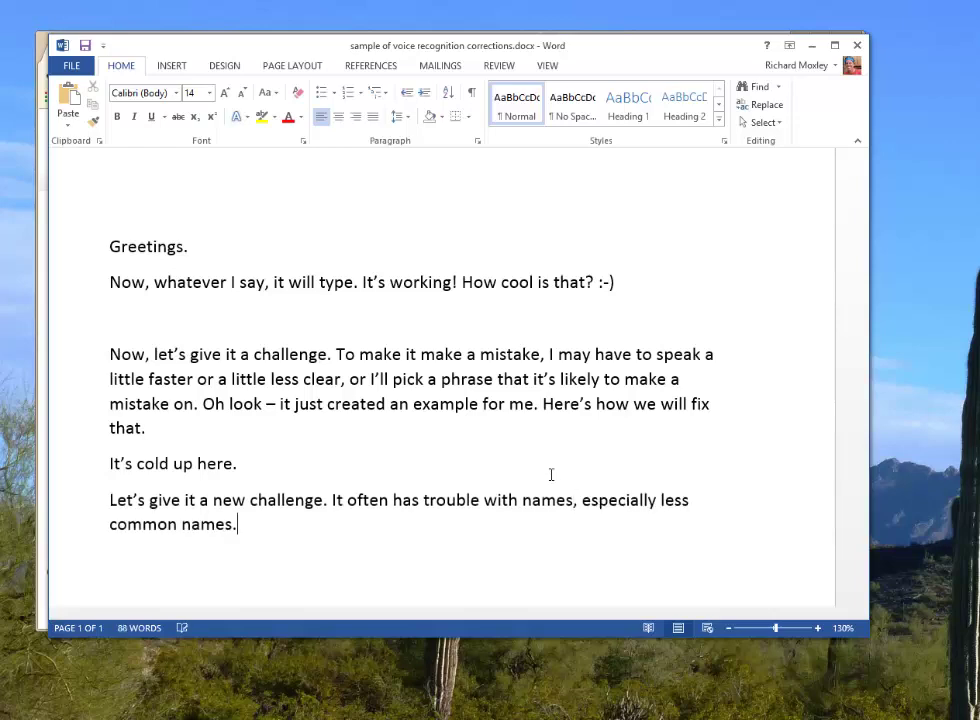
# Step: Continue the paragraph with "It would probably correctly get", two sample first names joined by "or", and "See? No problem."
pyautogui.write(' It would probably correctly get')
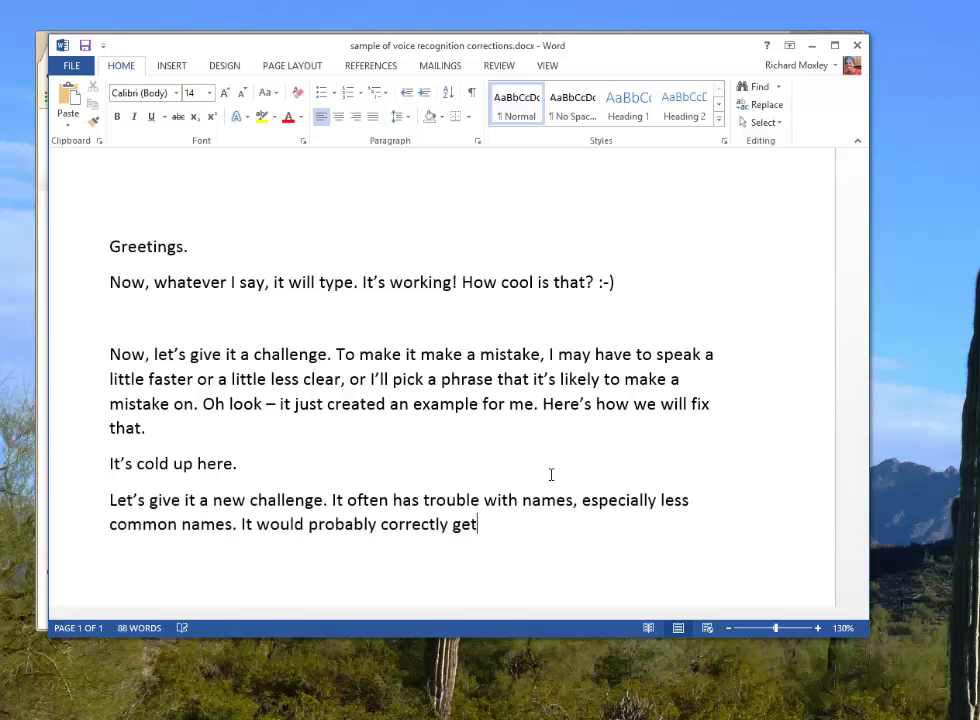
pyautogui.write(' Gerard or')
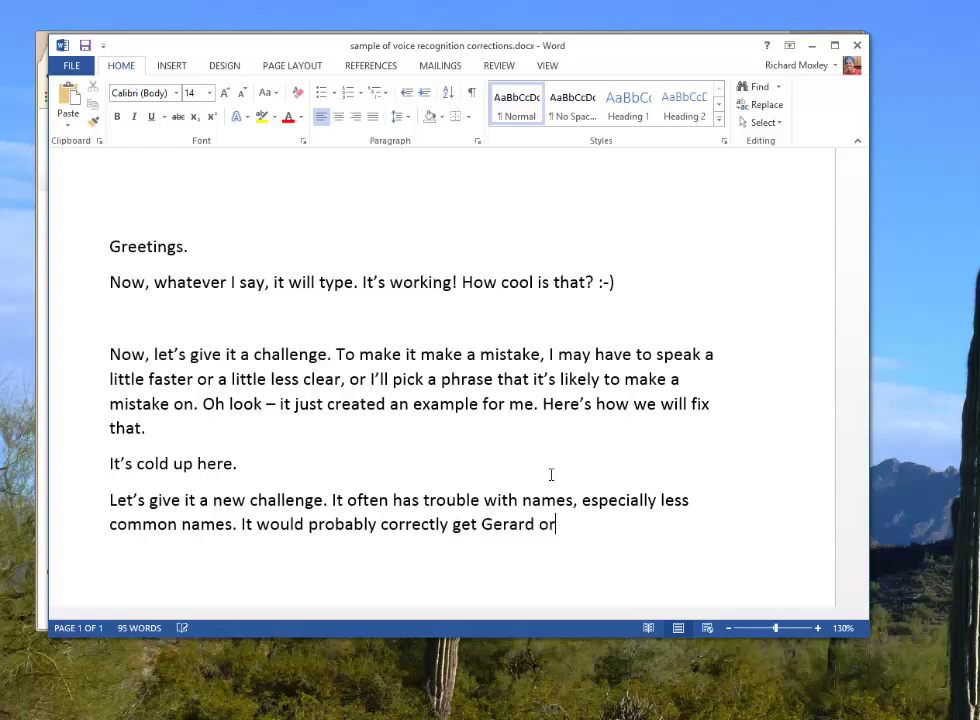
pyautogui.write(' Marilyn. See? No problem.')
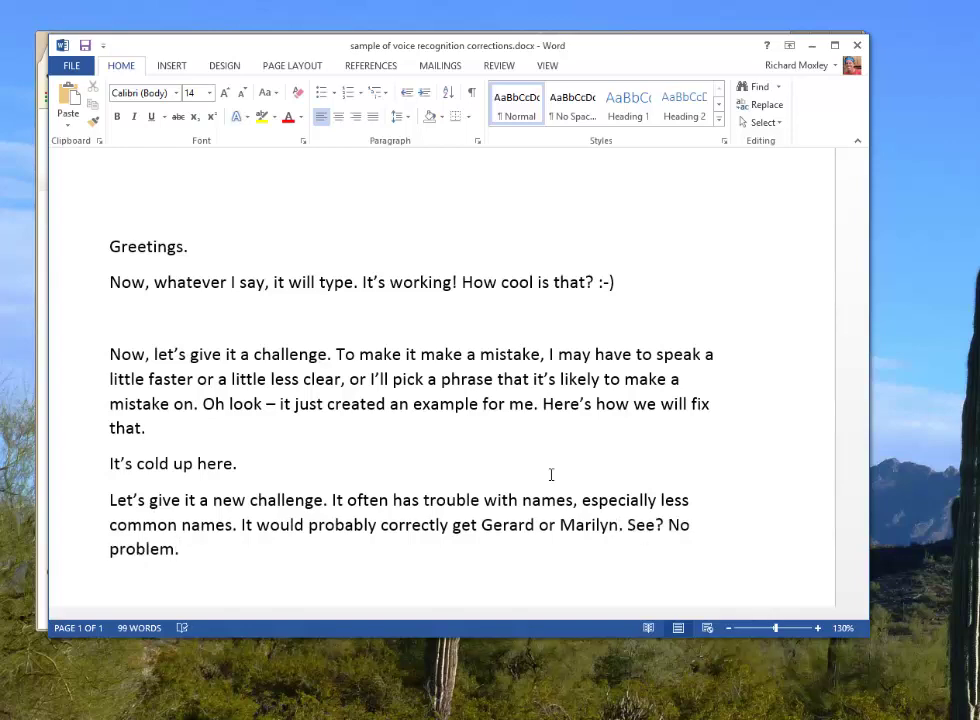
# Step: Add the sentence "Here however is a name I know it's had problems with in the past..." to the last paragraph
pyautogui.write(' Here however is a name I know it’s had problem with')
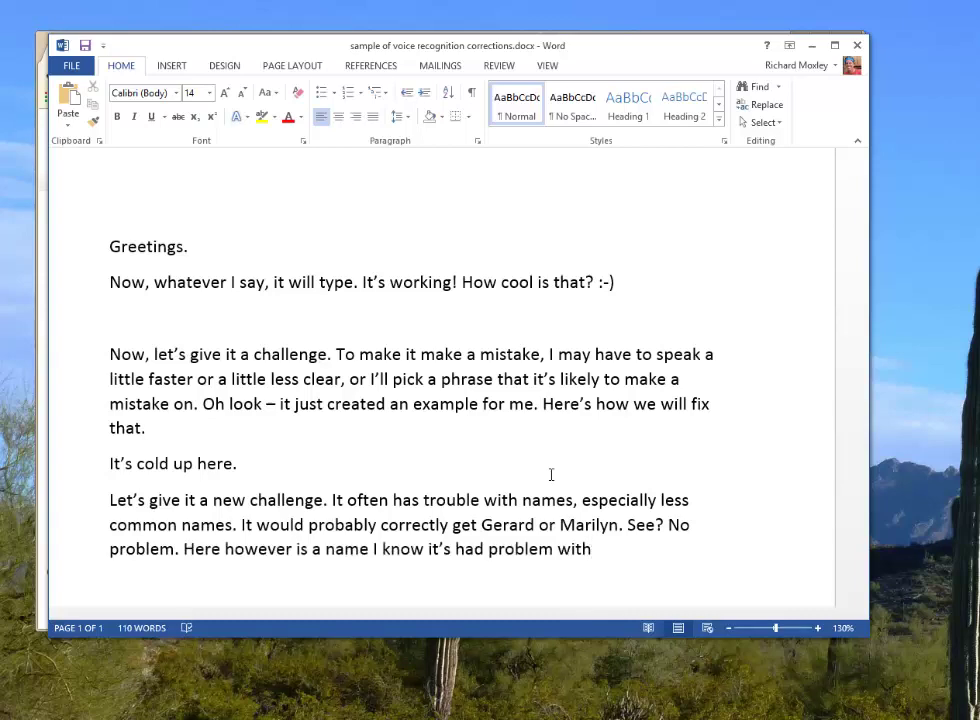
pyautogui.hotkey('ctrl', 'BackSpace')
pyautogui.hotkey('ctrl', 'BackSpace')
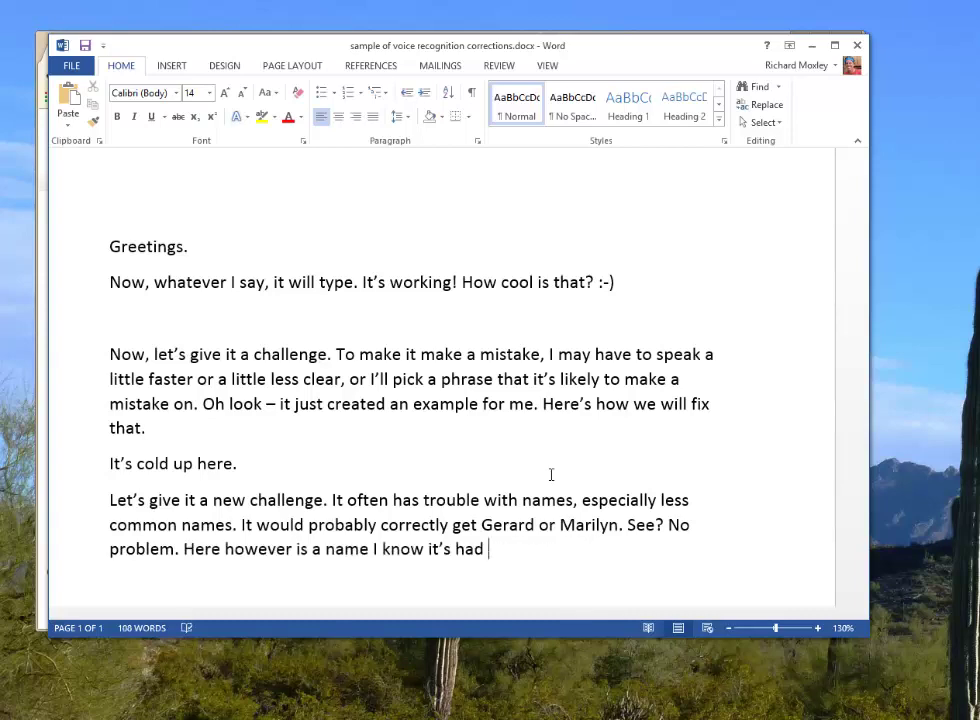
pyautogui.write('problems with')
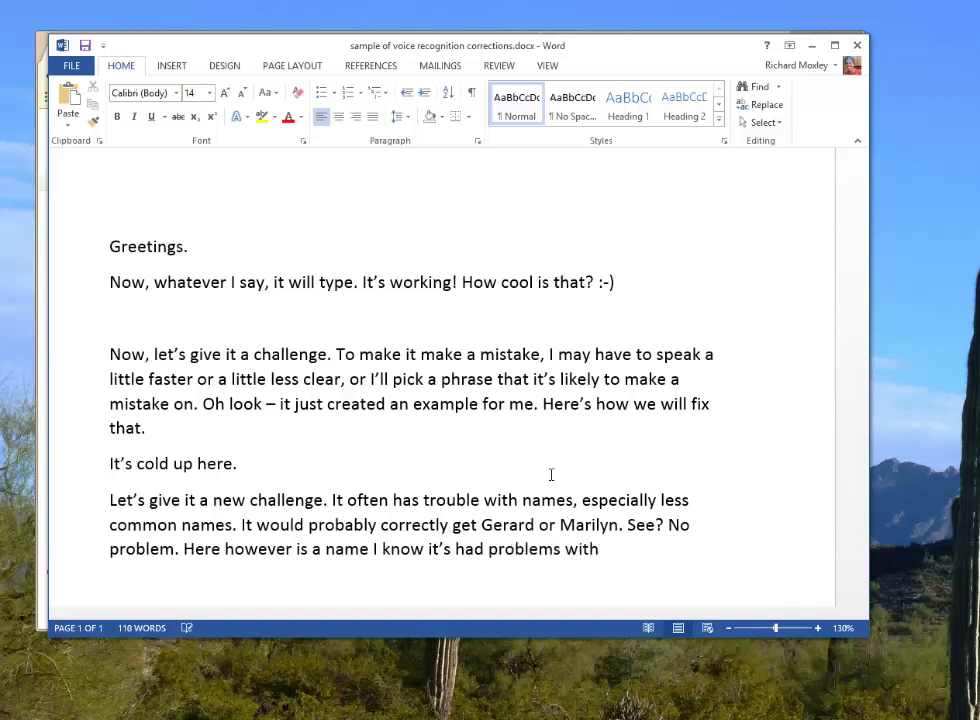
pyautogui.write(' in the past...')
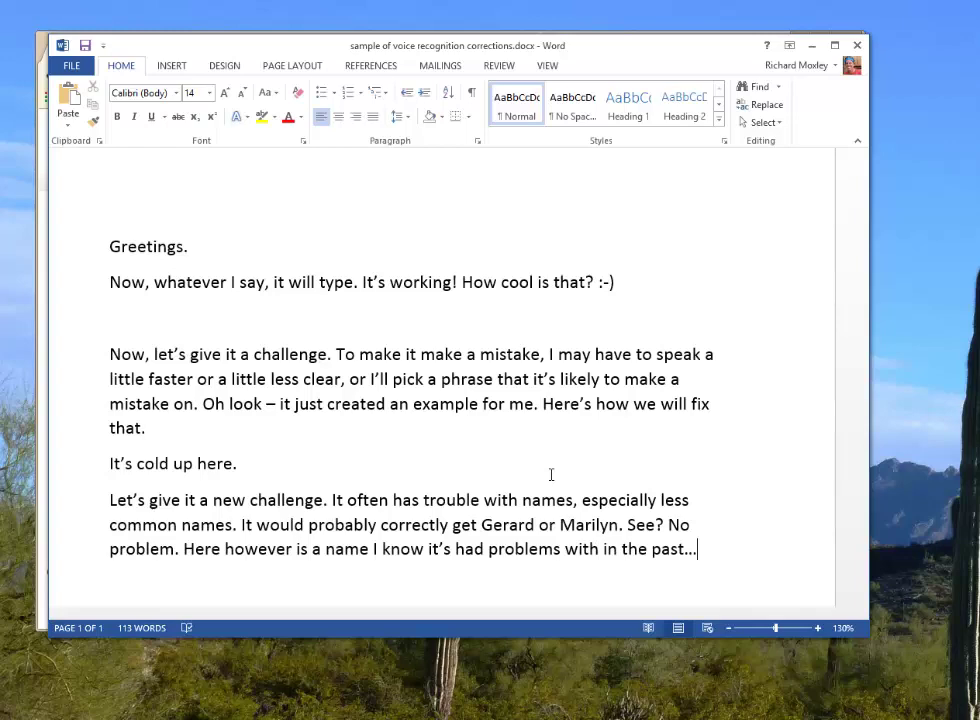
# Step: Add "Please give this to camera. Okay you can see they got it wrong let's fix that." to the end of the paragraph
pyautogui.write(' Please give this to camera')
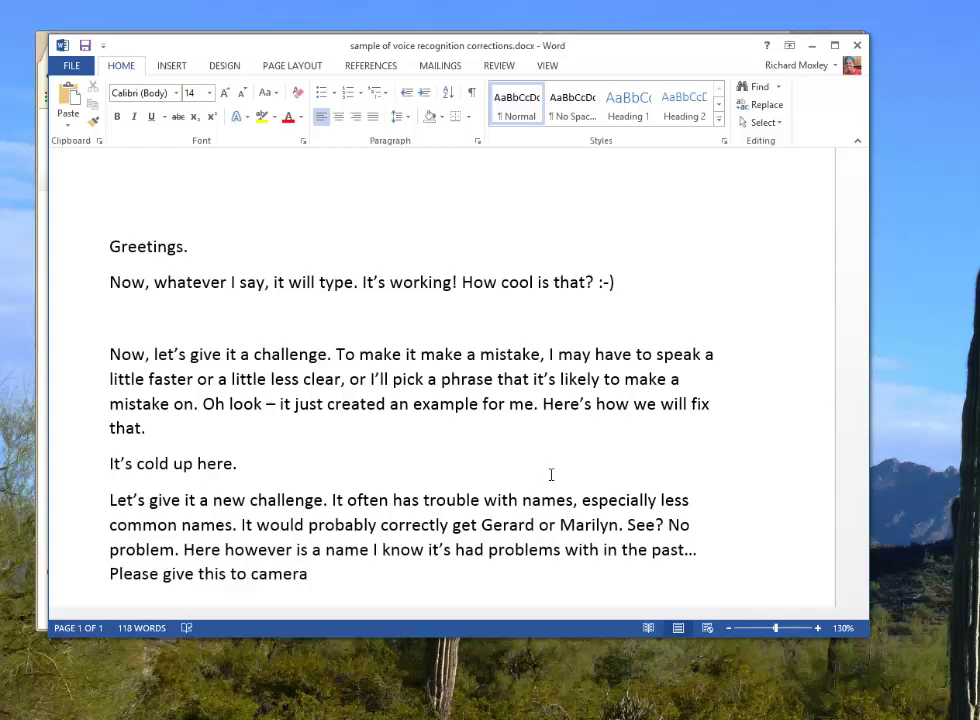
pyautogui.write('. Okay you can see they got it wrong')
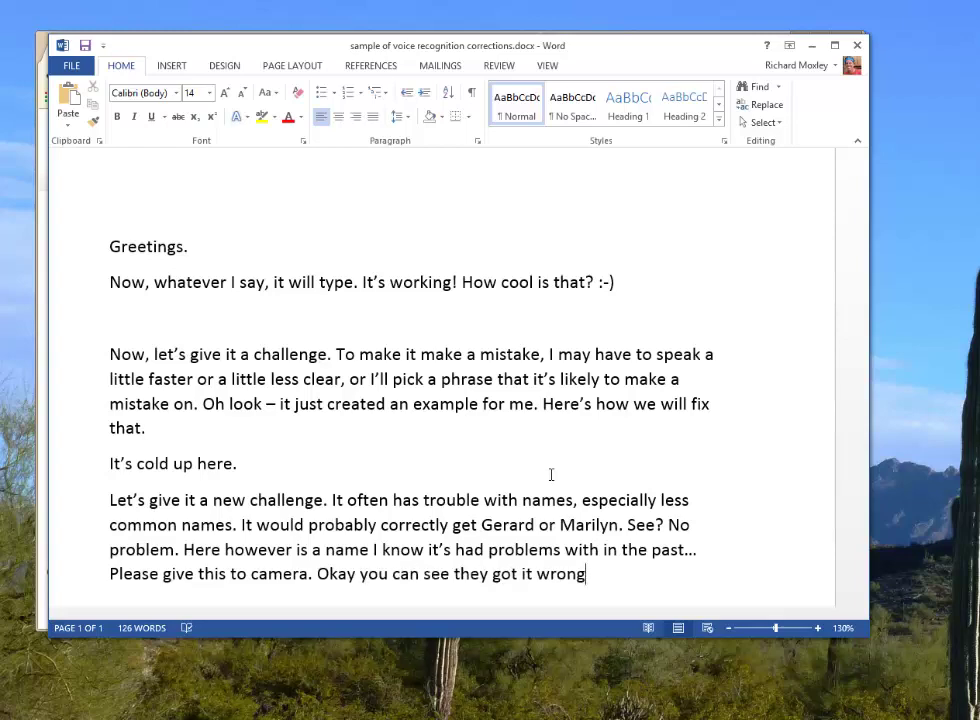
pyautogui.write(" let's fix that.")
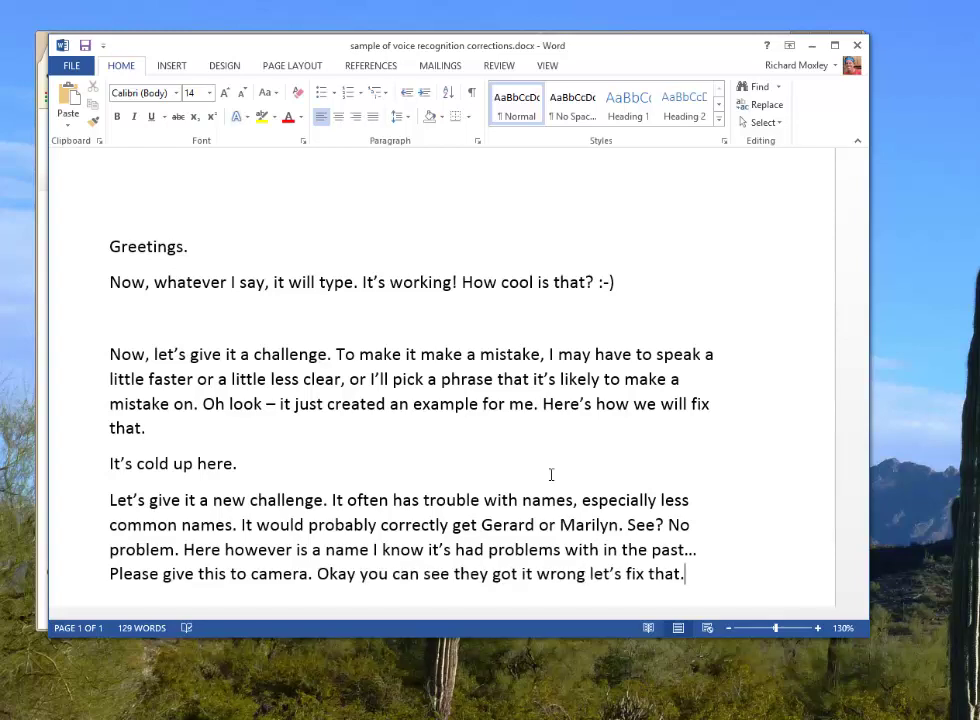